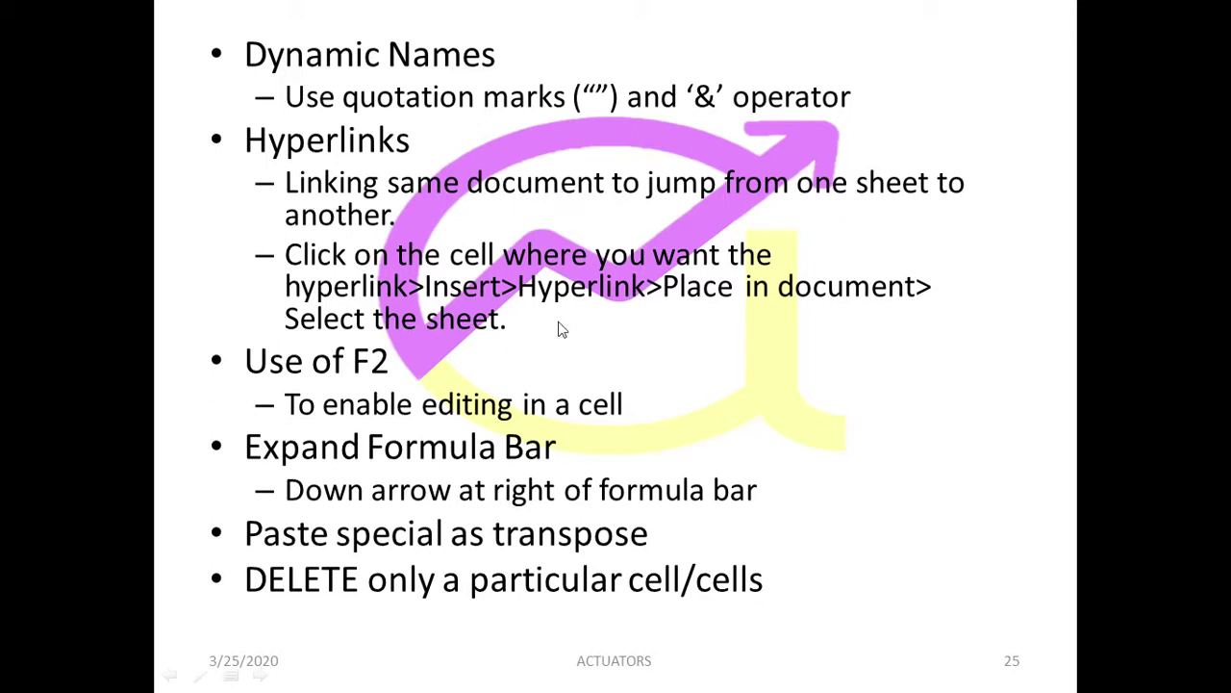
- Switch from the PowerPoint slide show to the Excel workbook showing the FEATURES II sheet
key("alt+Tab")
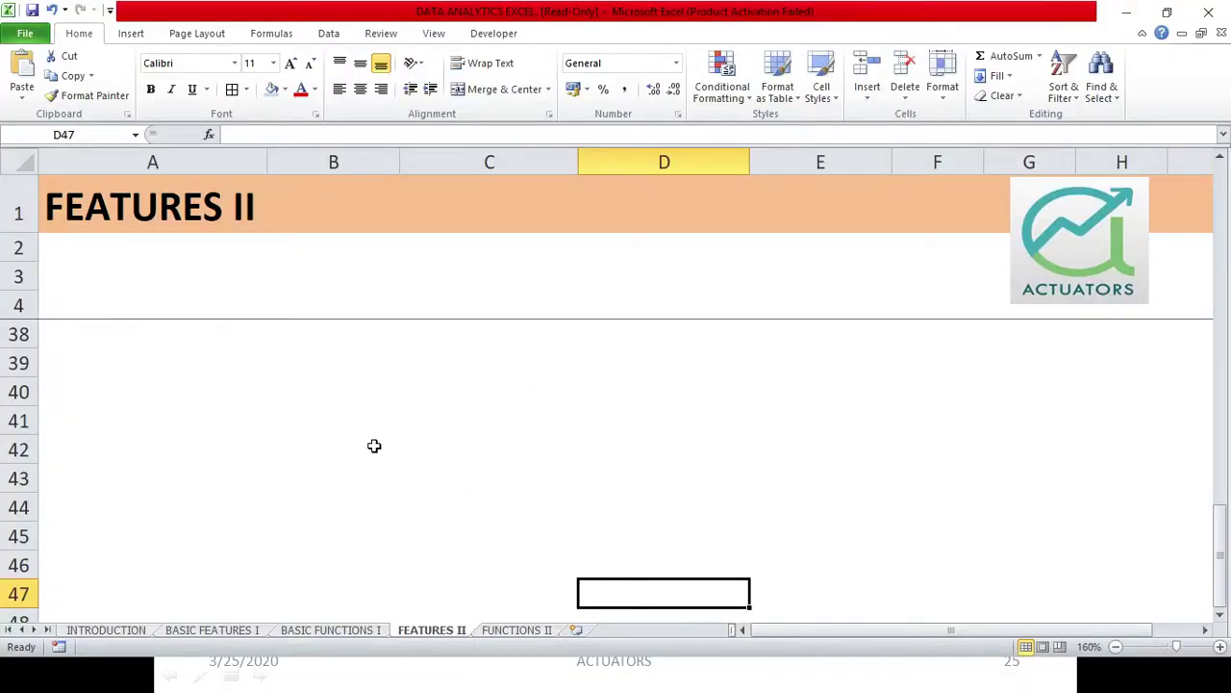
- Type the sheet-name labels 'INTRODUCTION' into B40 and 'Basic Features 1' into B41
left_click(299, 380)
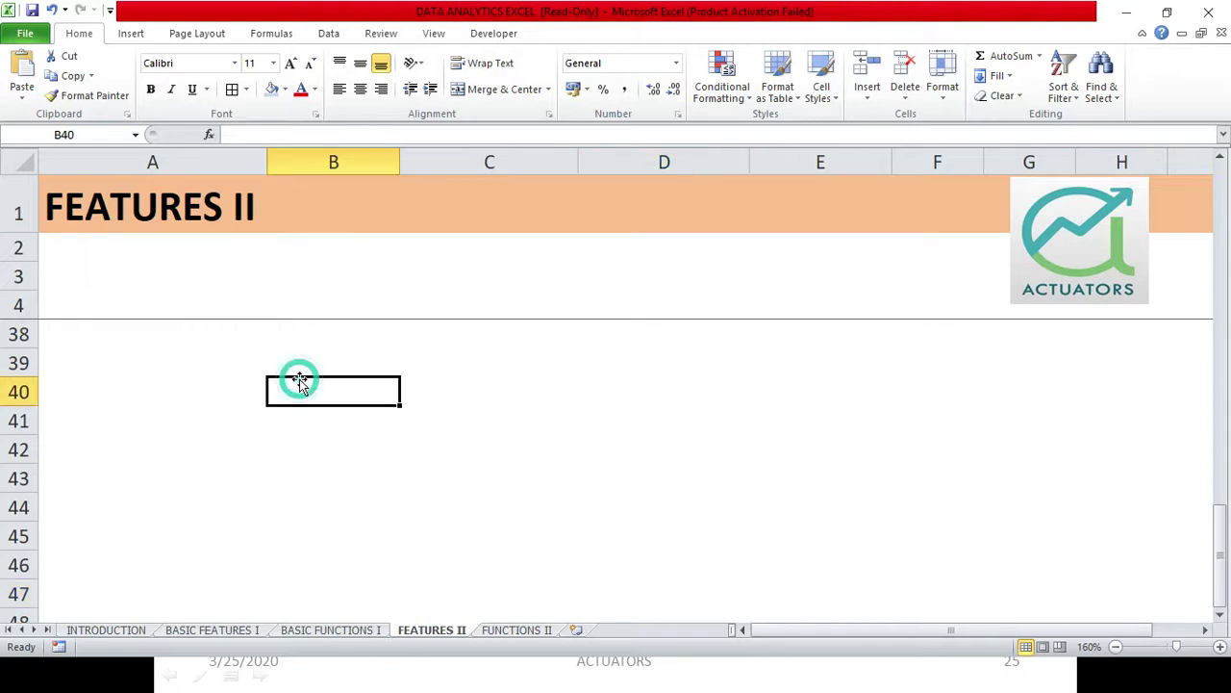
type("INTRODUCTION")
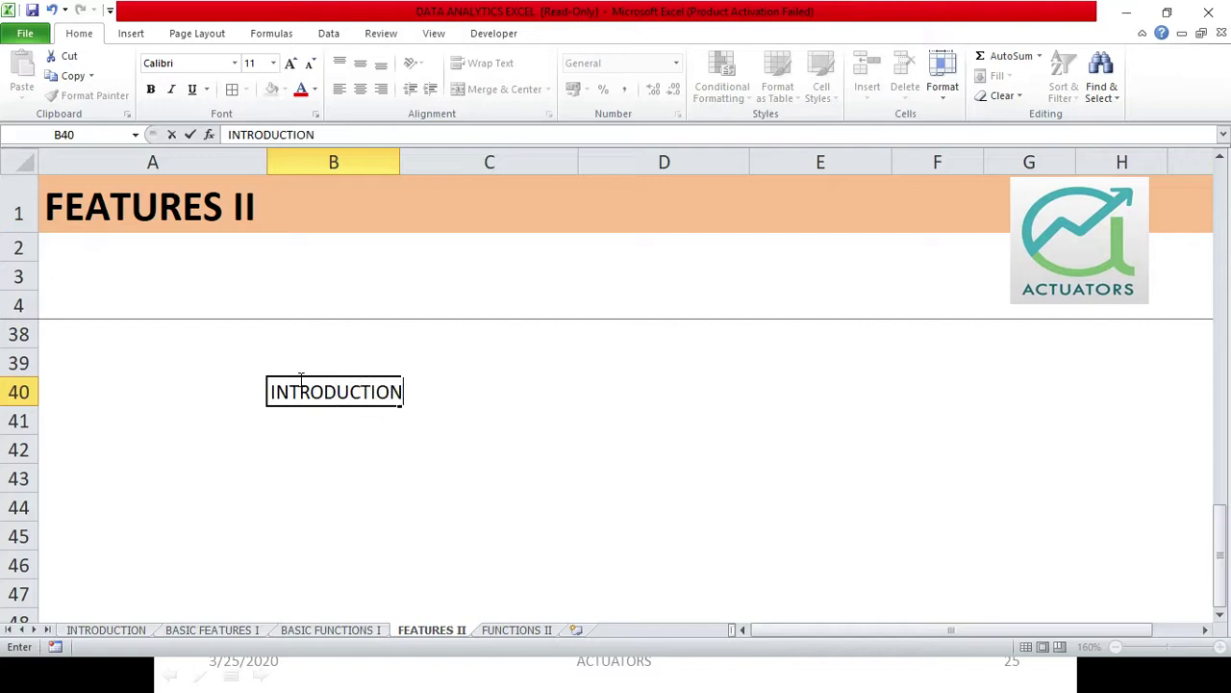
key("Return")
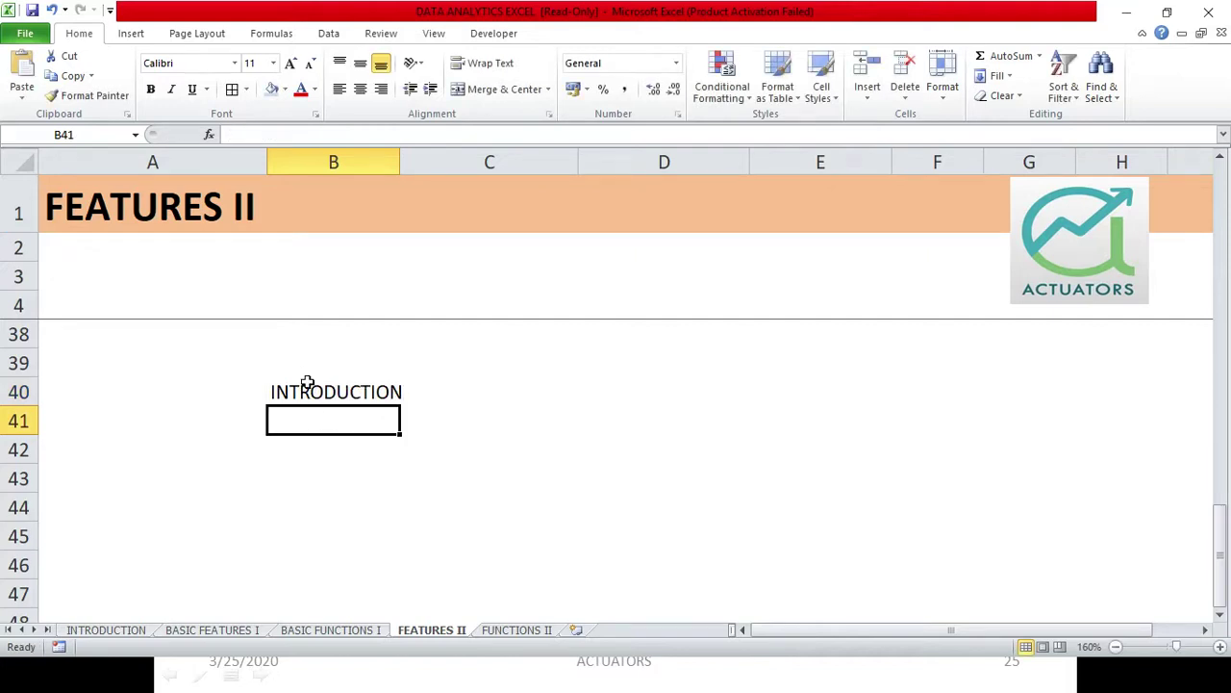
left_click(305, 383)
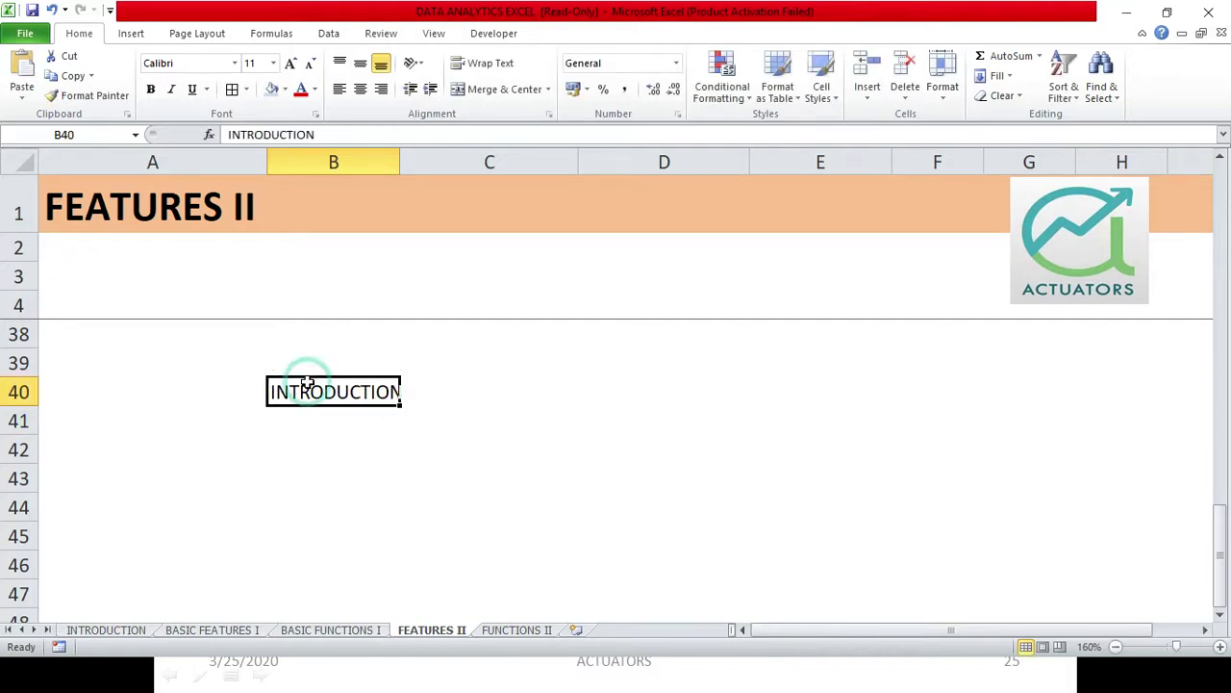
left_click(339, 432)
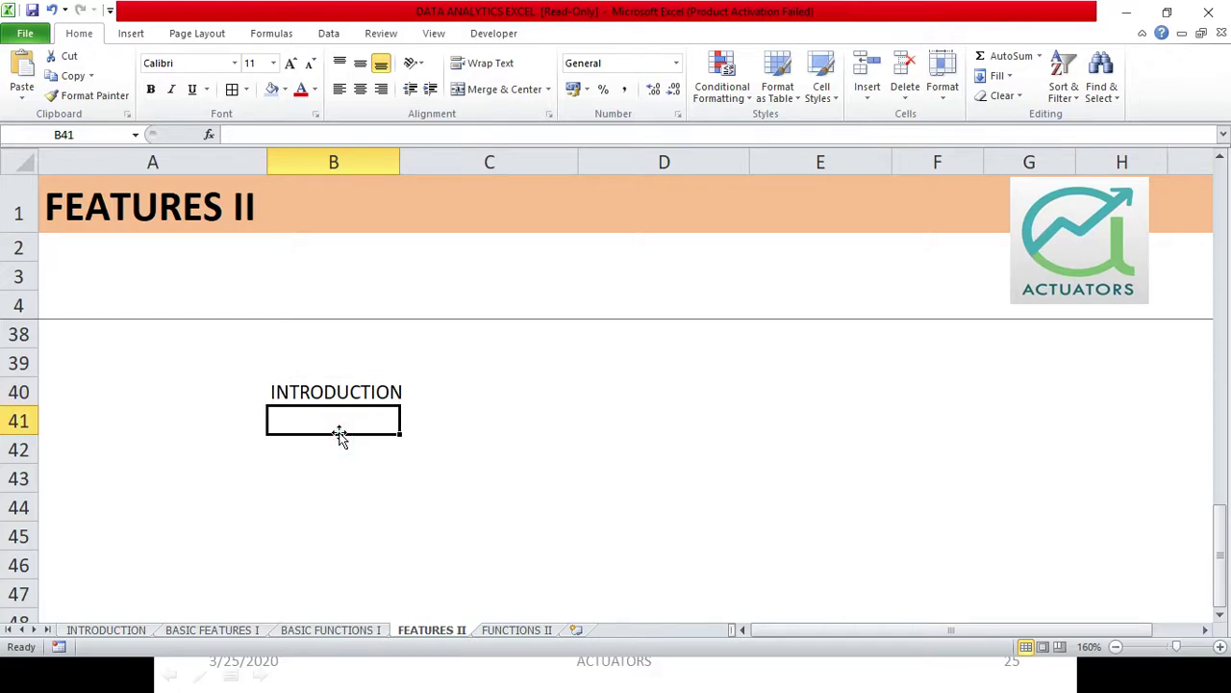
type("Basic ")
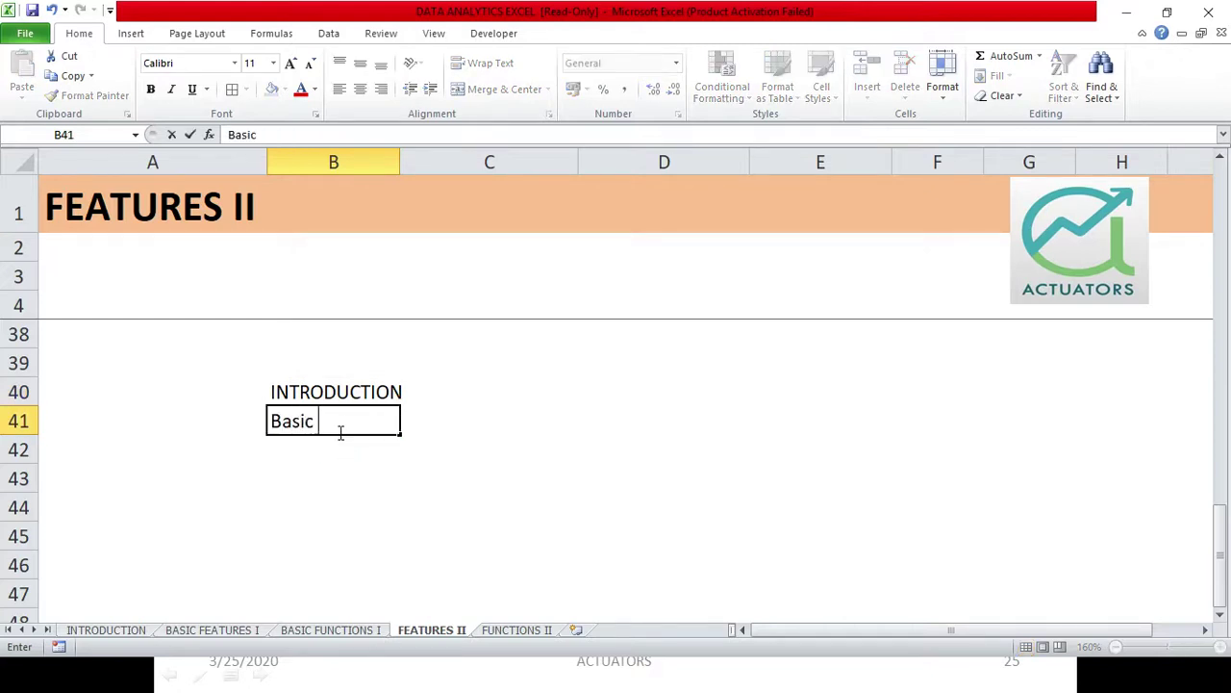
type("Features ")
type("1")
key("Return")
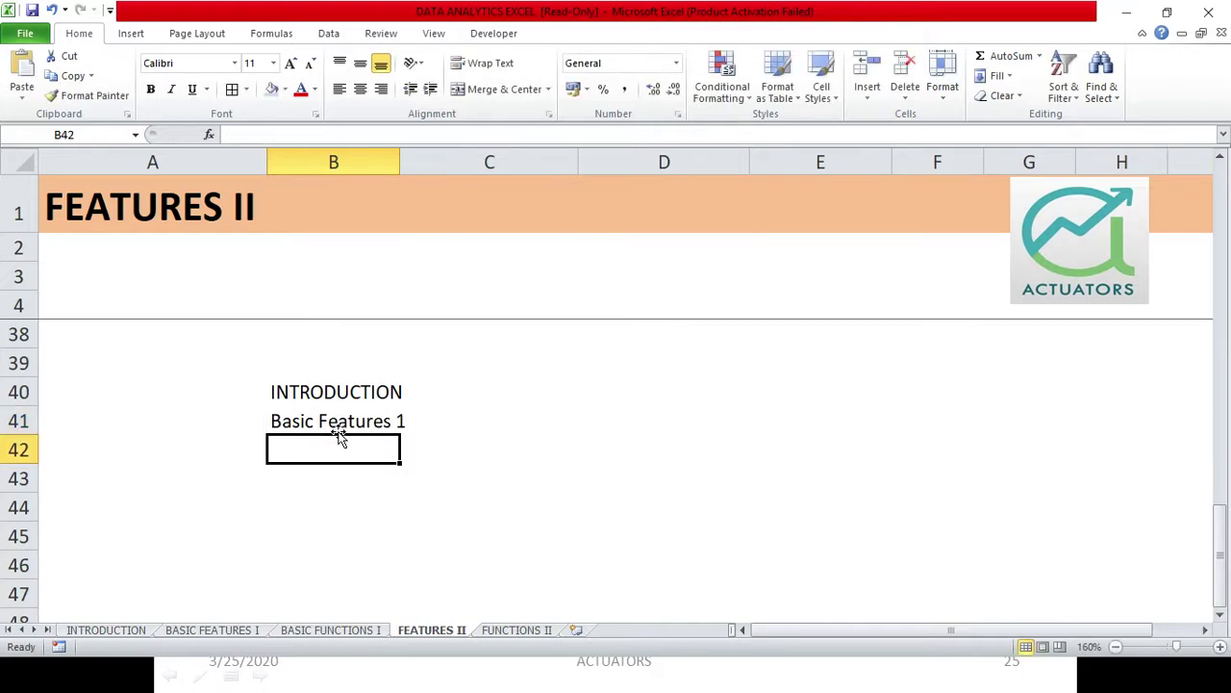
left_click(332, 419)
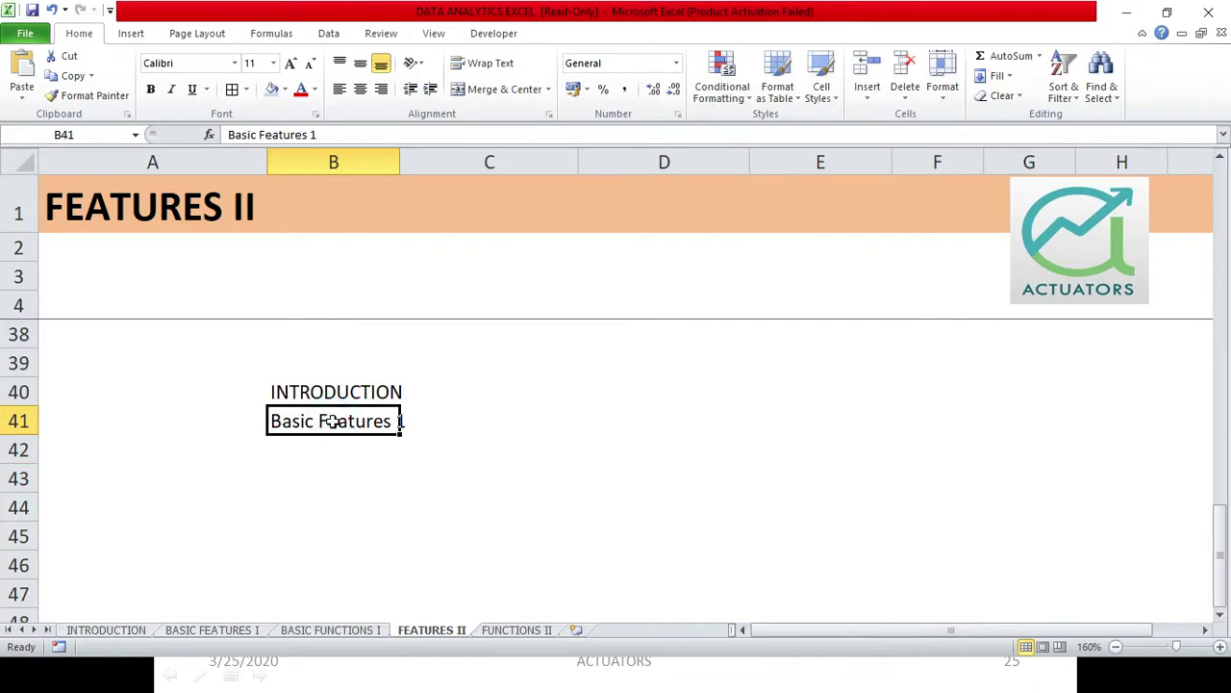
left_click(255, 630)
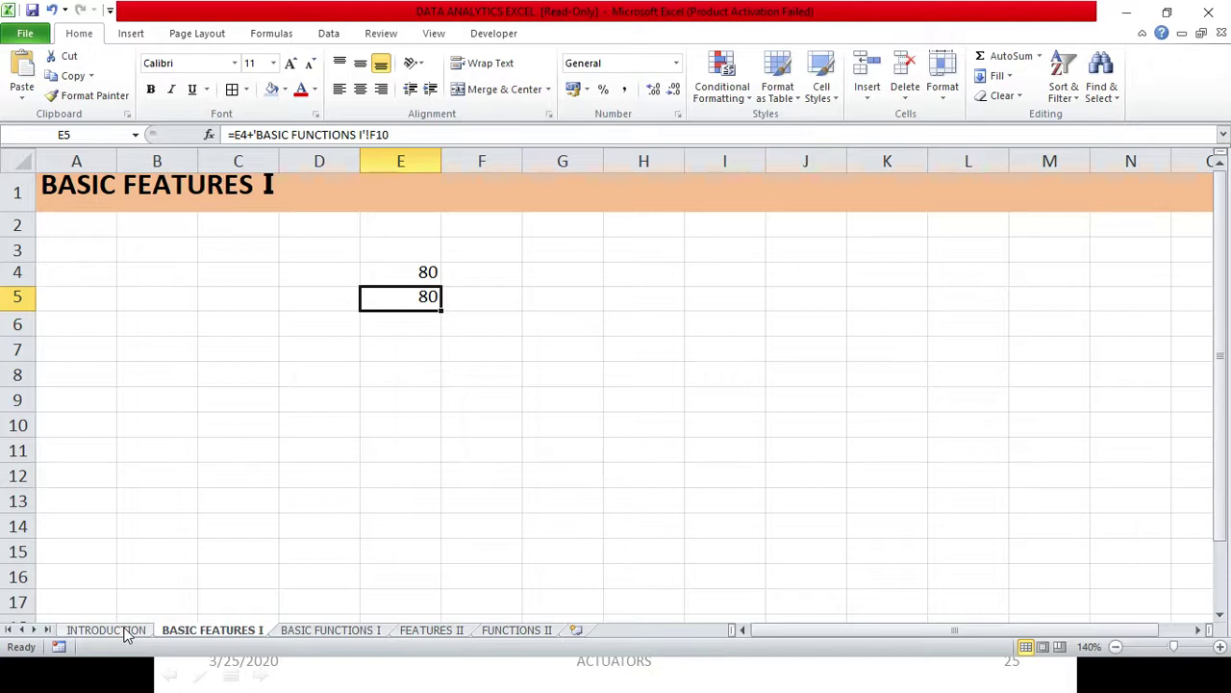
left_click(128, 635)
left_click(322, 633)
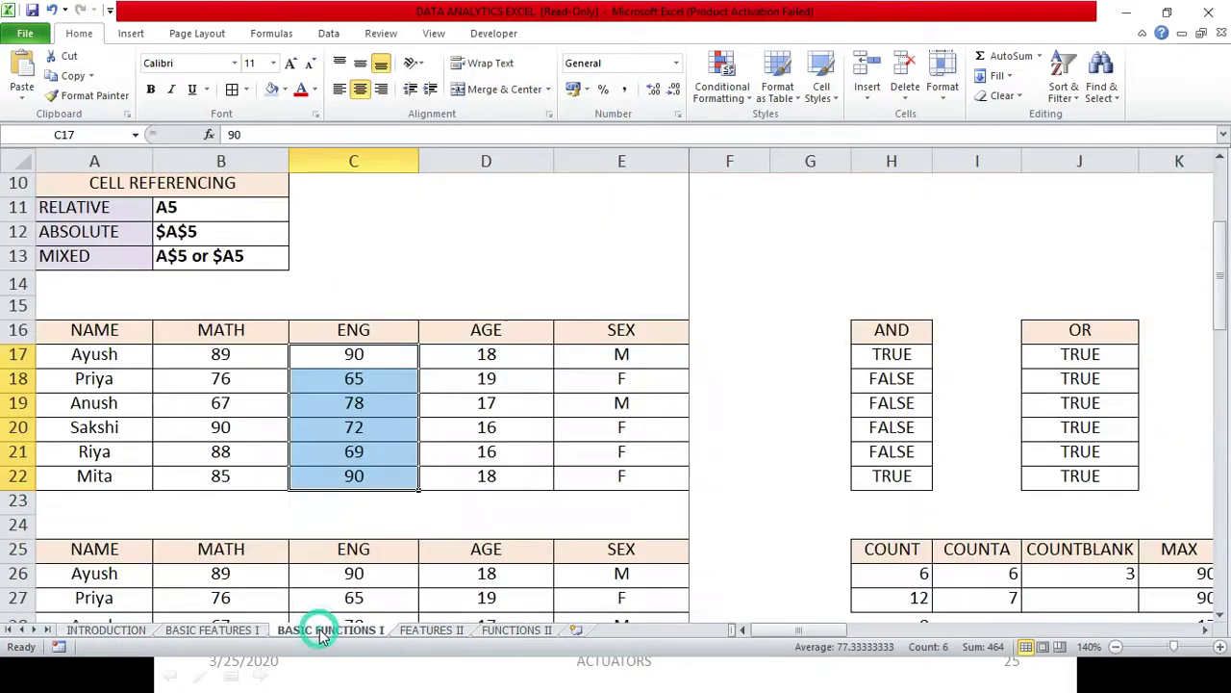
left_click(432, 630)
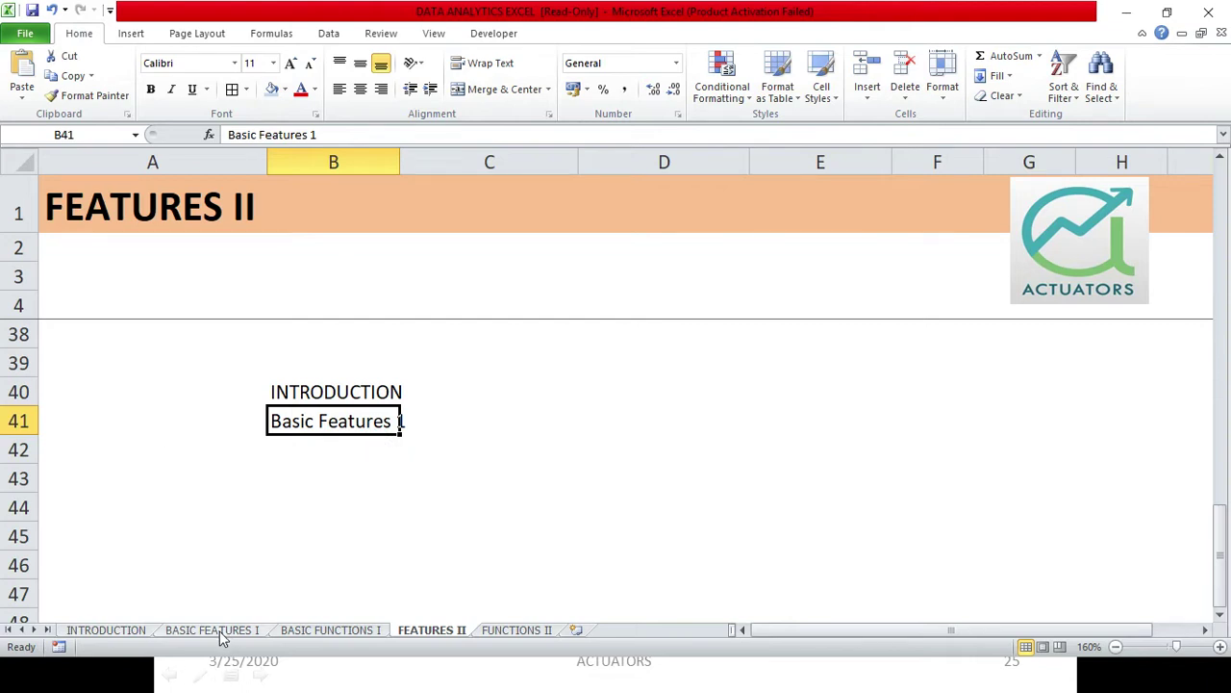
left_click(389, 450)
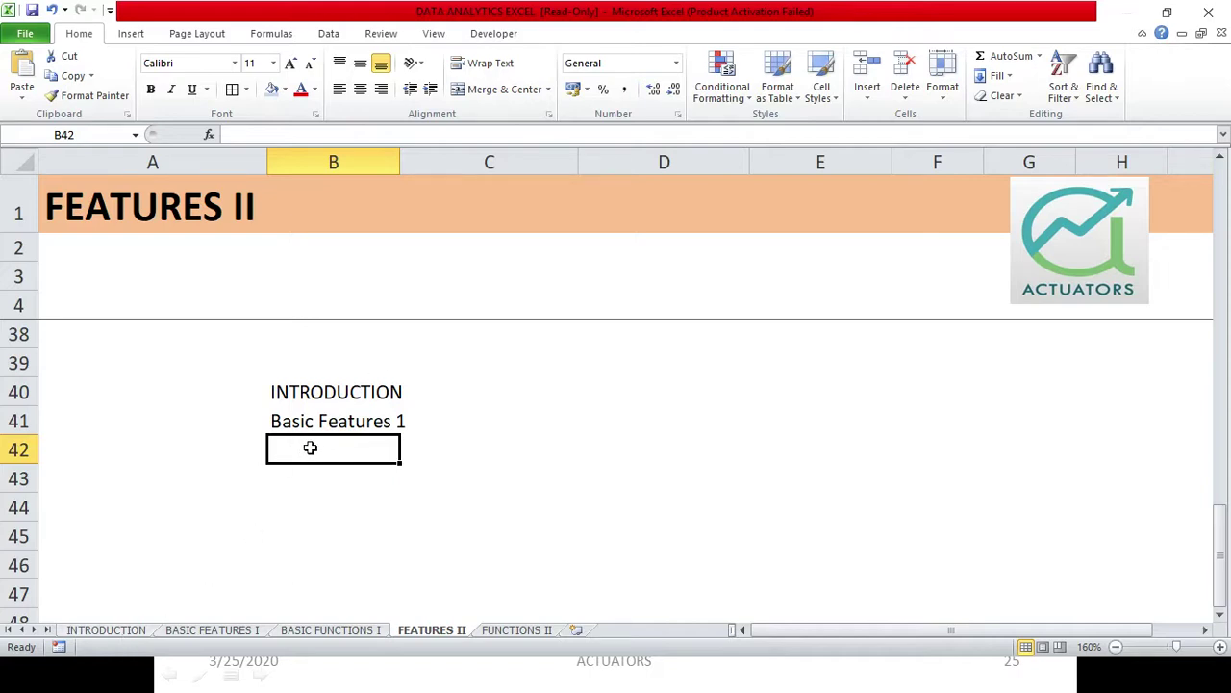
left_click(304, 399)
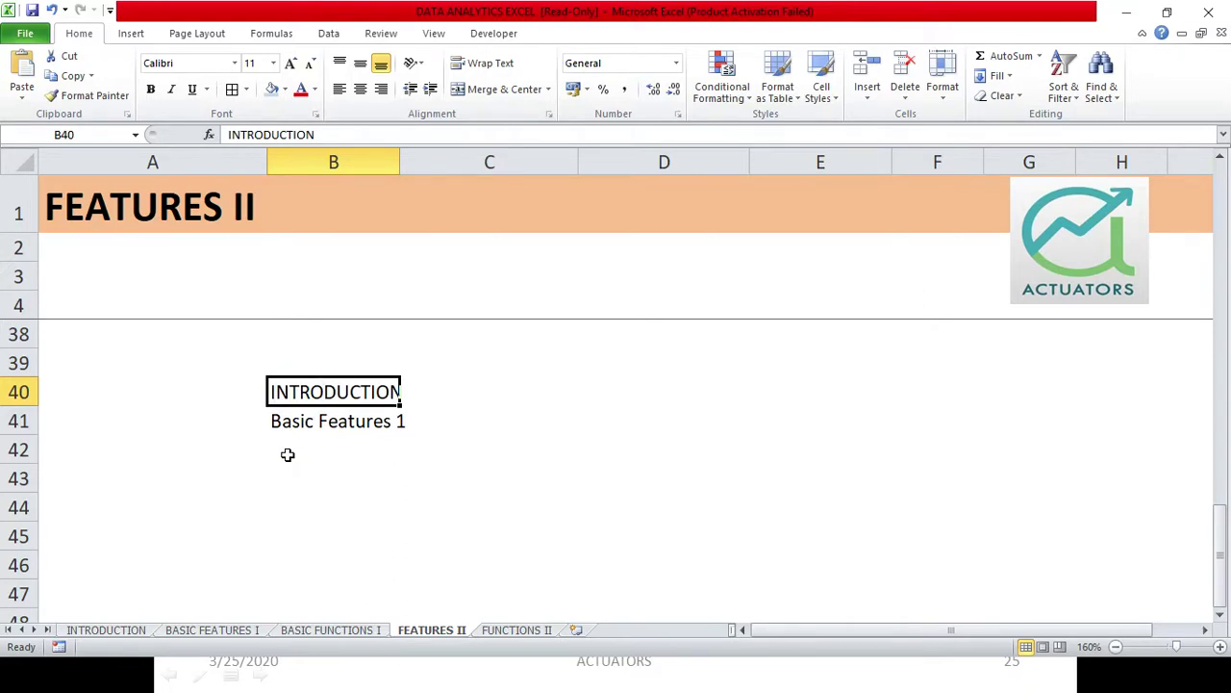
- Hyperlink B40 to the INTRODUCTION sheet via Insert > Hyperlink > Place in This Document
left_click(132, 34)
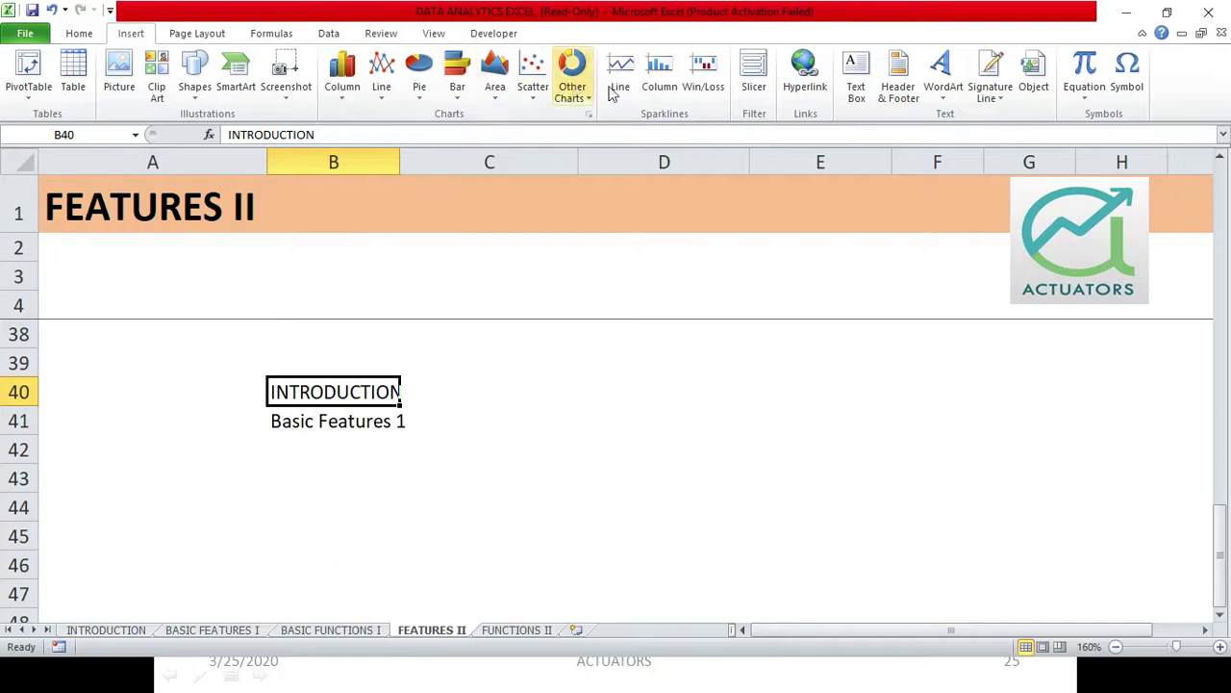
left_click(798, 75)
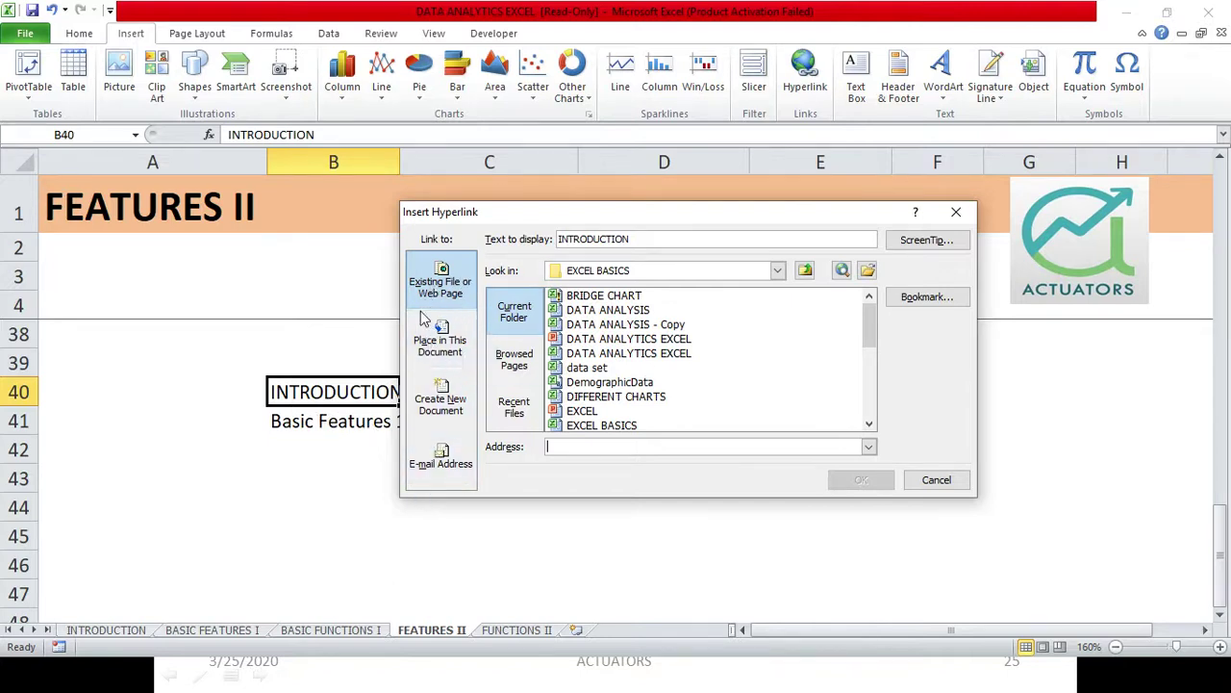
left_click(441, 336)
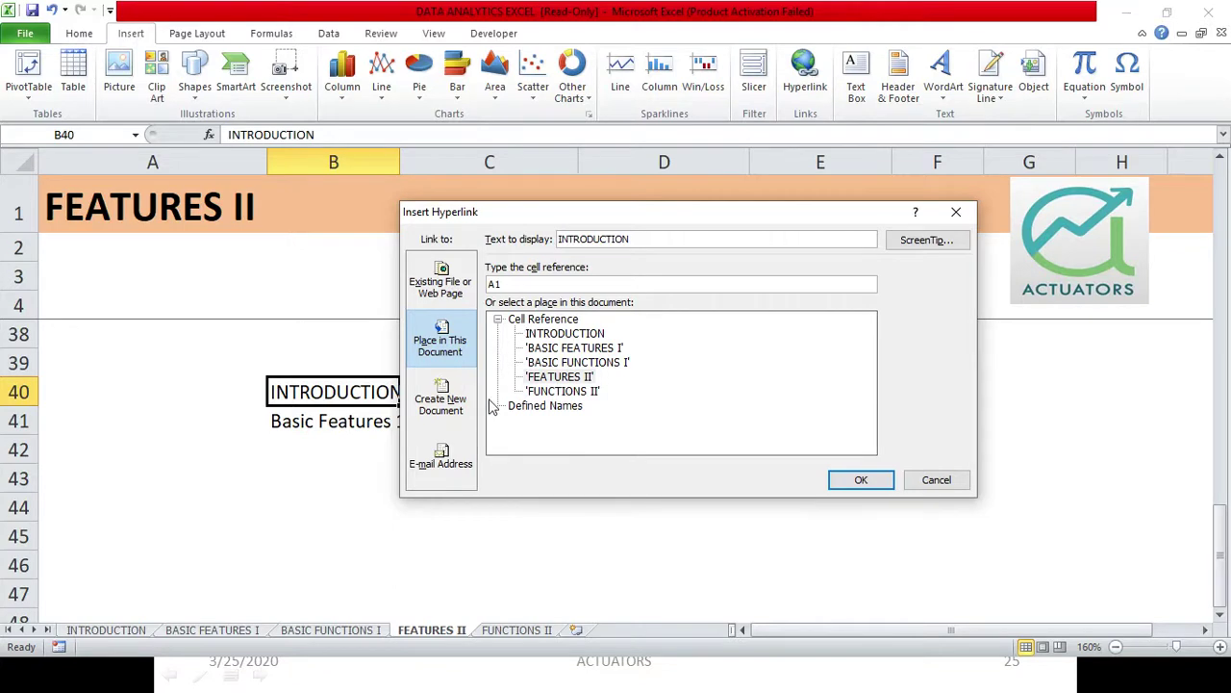
left_click(573, 335)
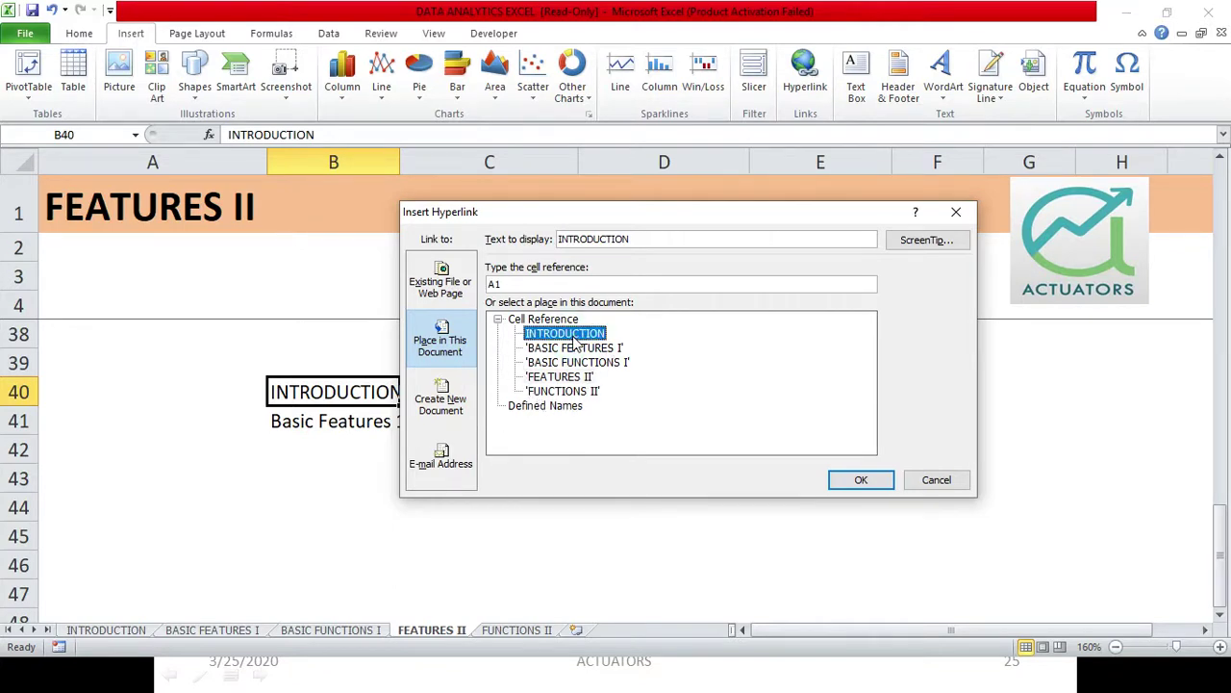
left_click(846, 481)
- Test the B40 link opens INTRODUCTION, then return to FEATURES II and select B41
left_click(616, 471)
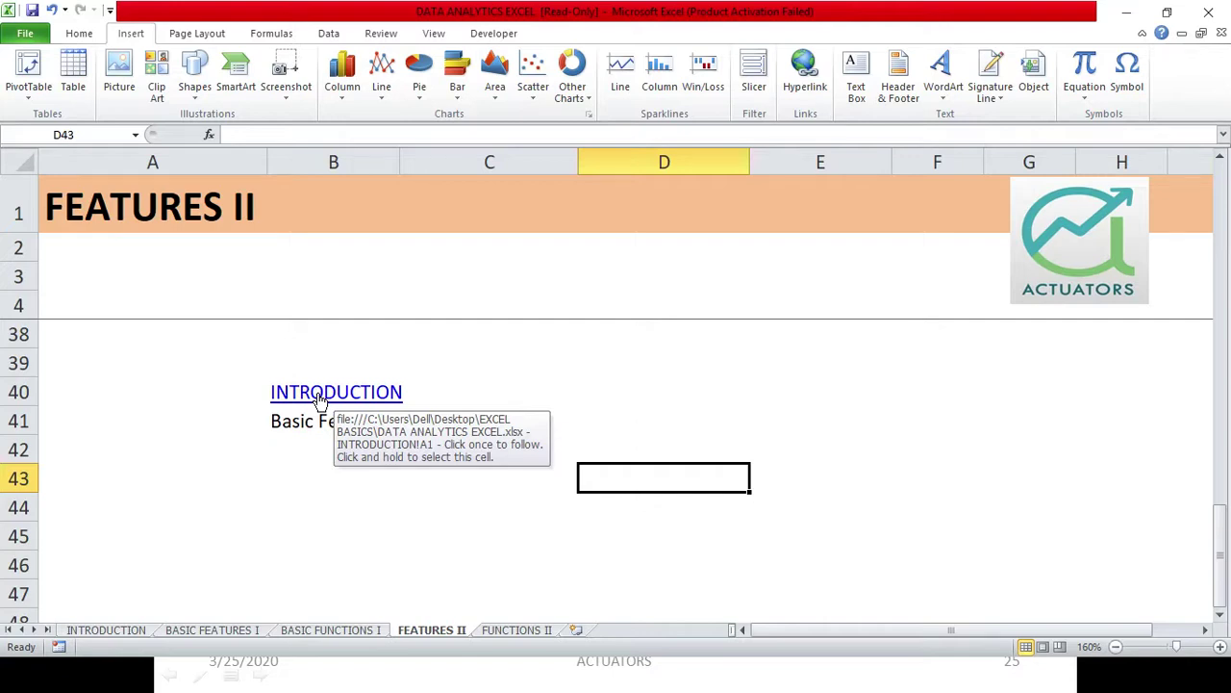
left_click(321, 397)
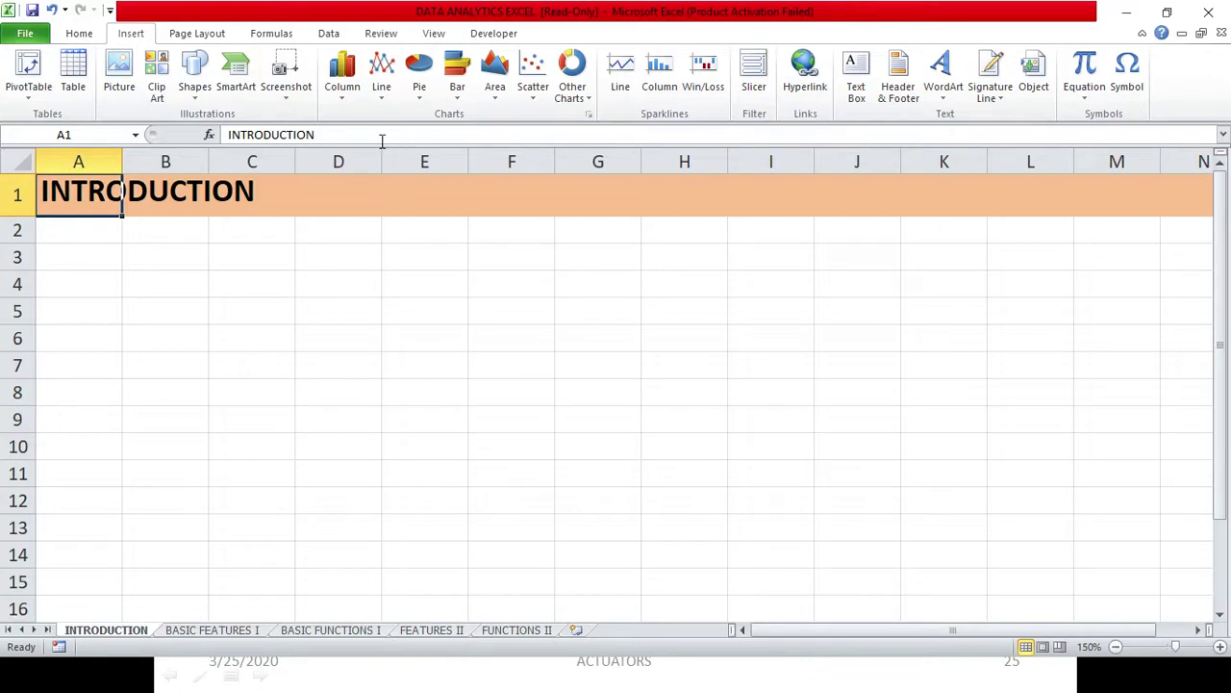
left_click(451, 630)
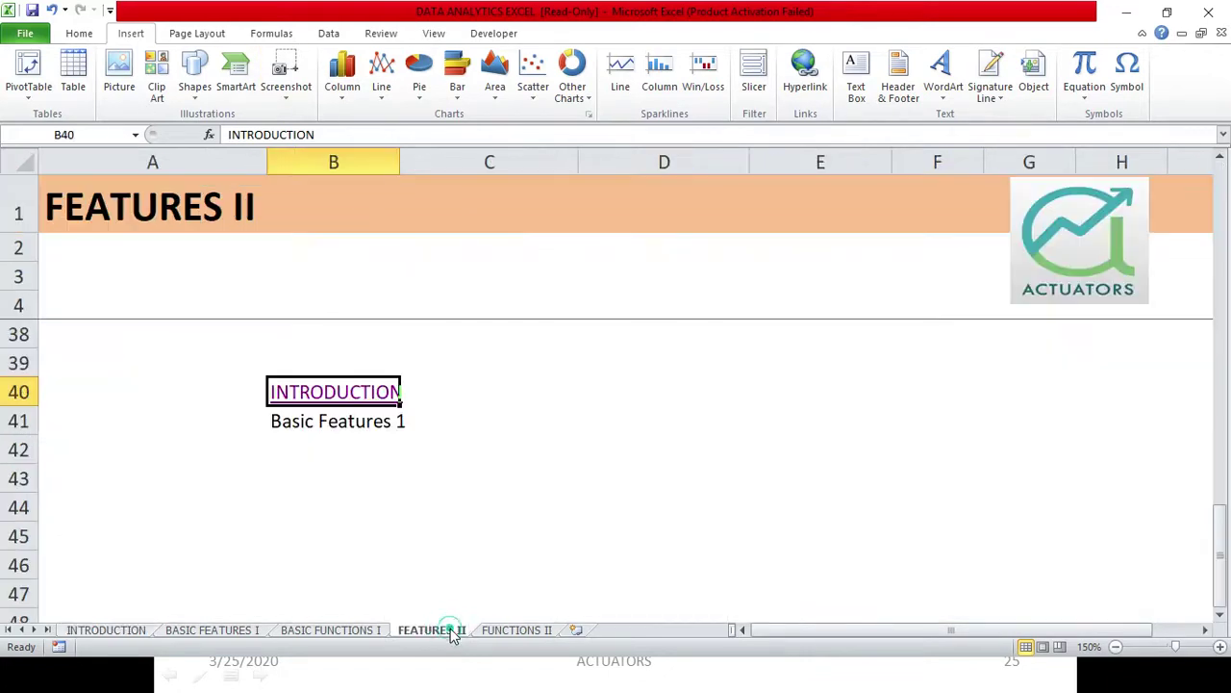
left_click(365, 424)
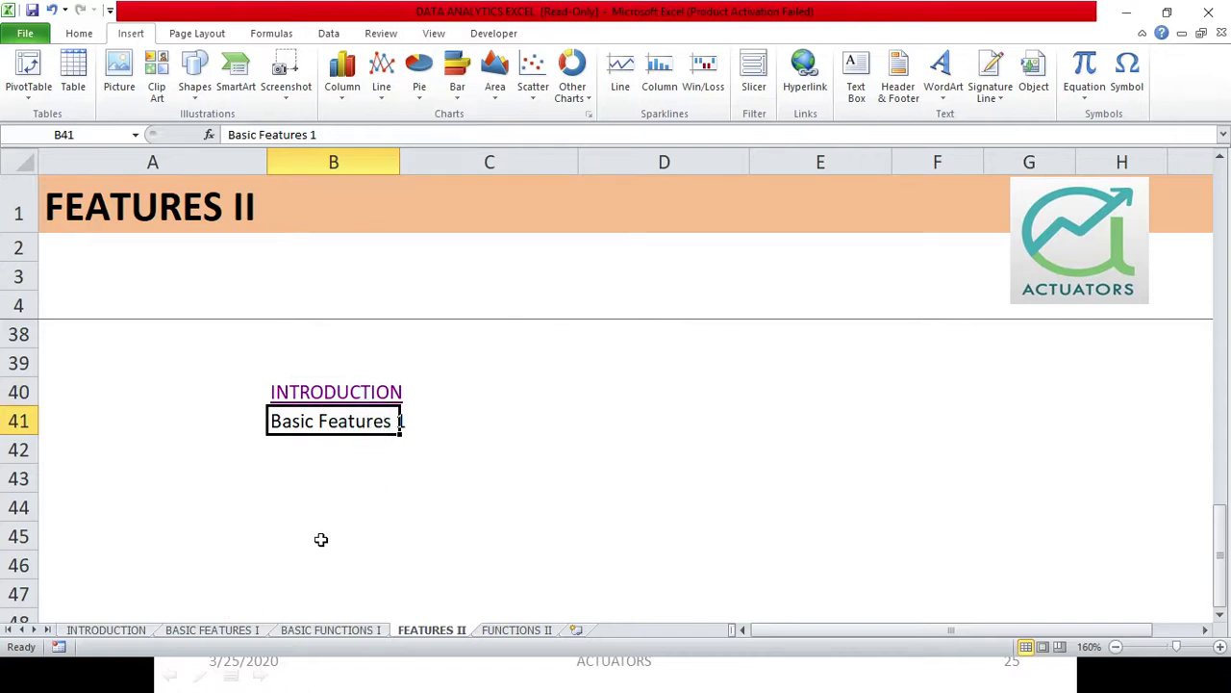
- Hyperlink B41 to cell B20 on the BASIC FEATURES I sheet
left_click(808, 87)
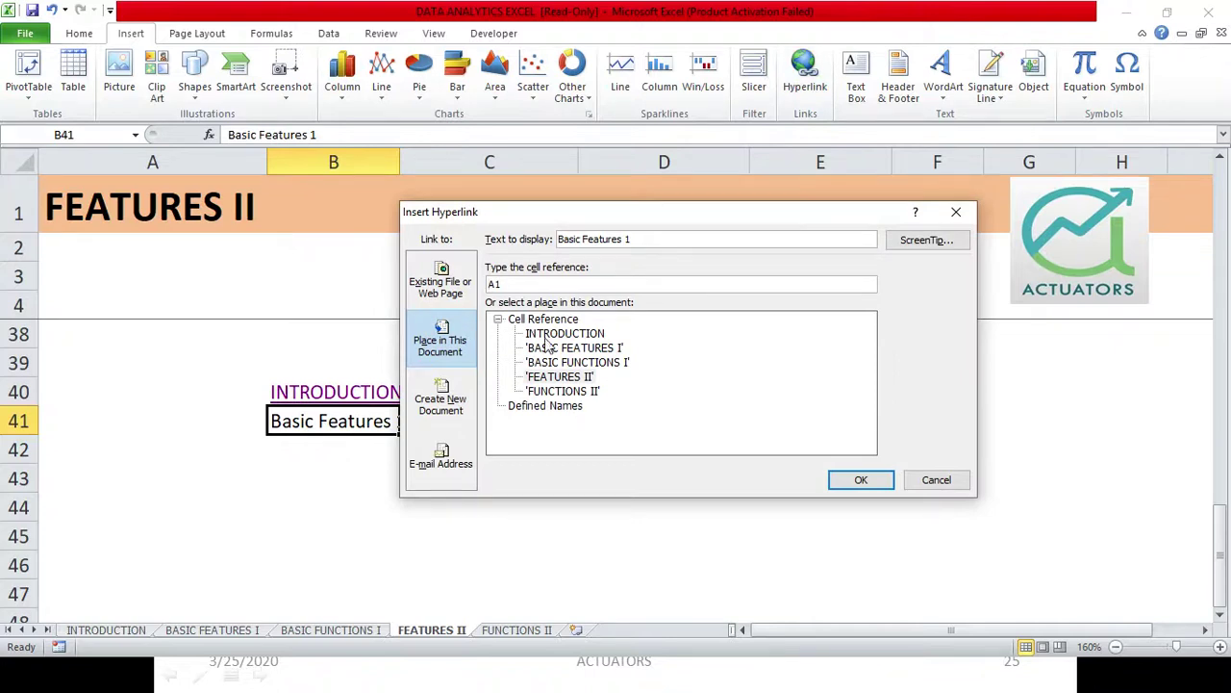
left_click(555, 352)
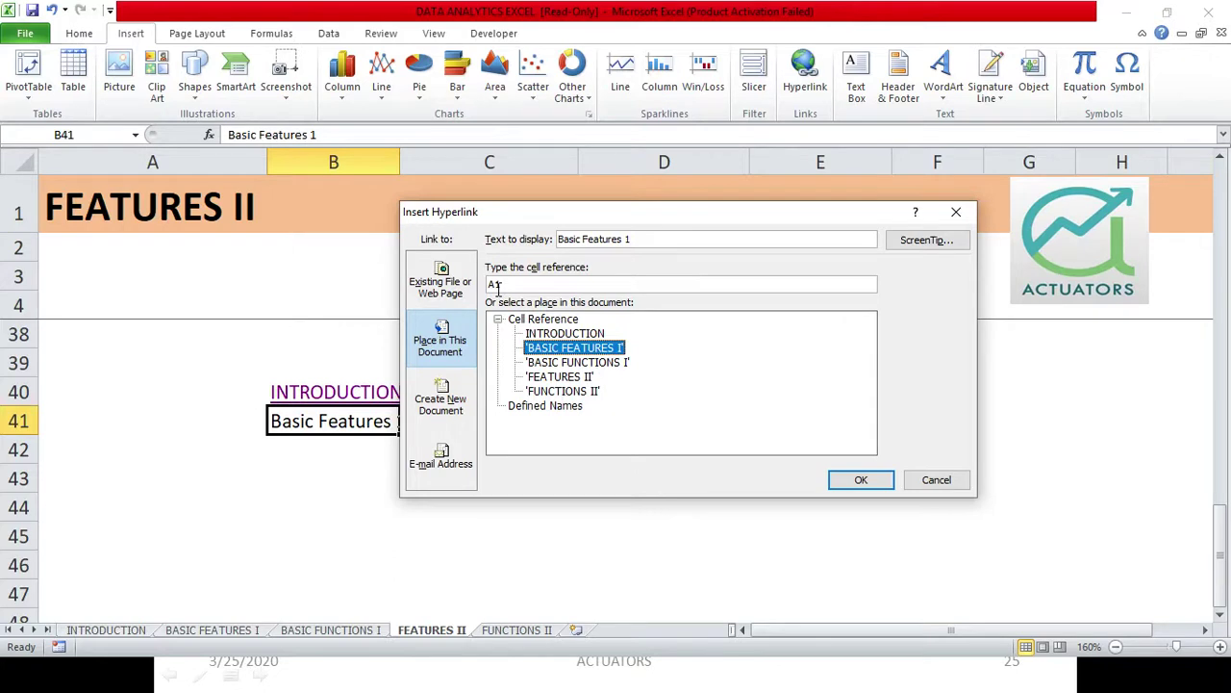
left_click(497, 285)
key("BackSpace")
type("b20")
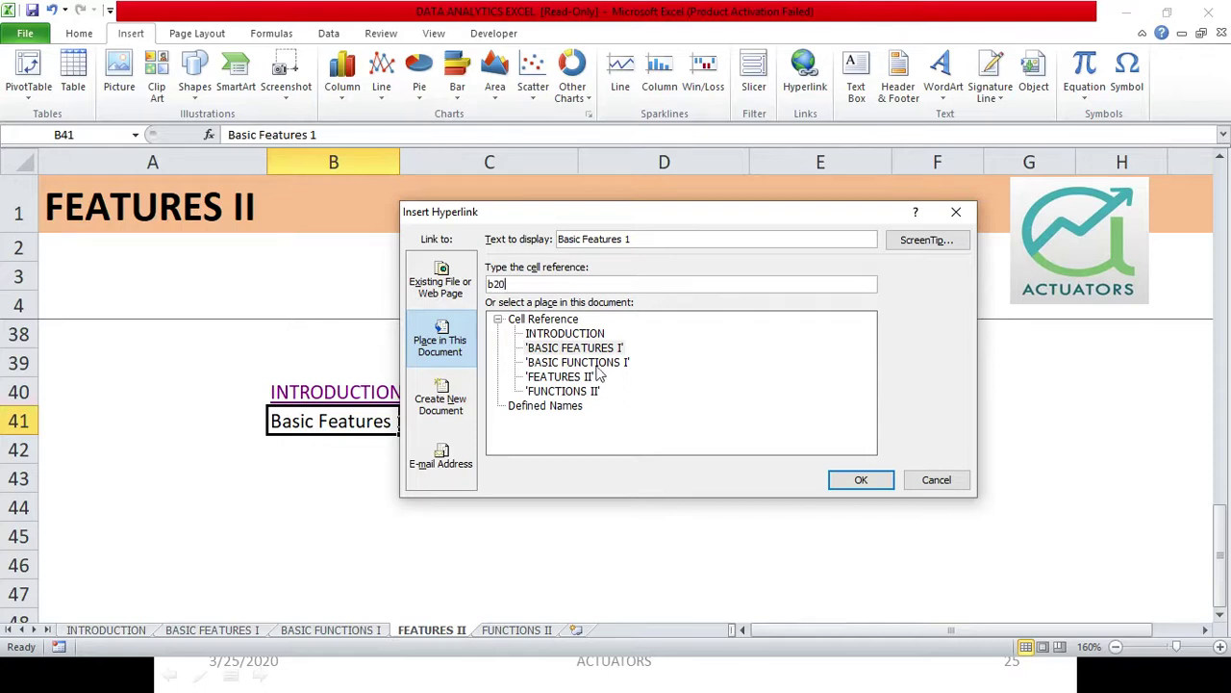
key("BackSpace")
key("BackSpace")
key("BackSpace")
left_click(599, 351)
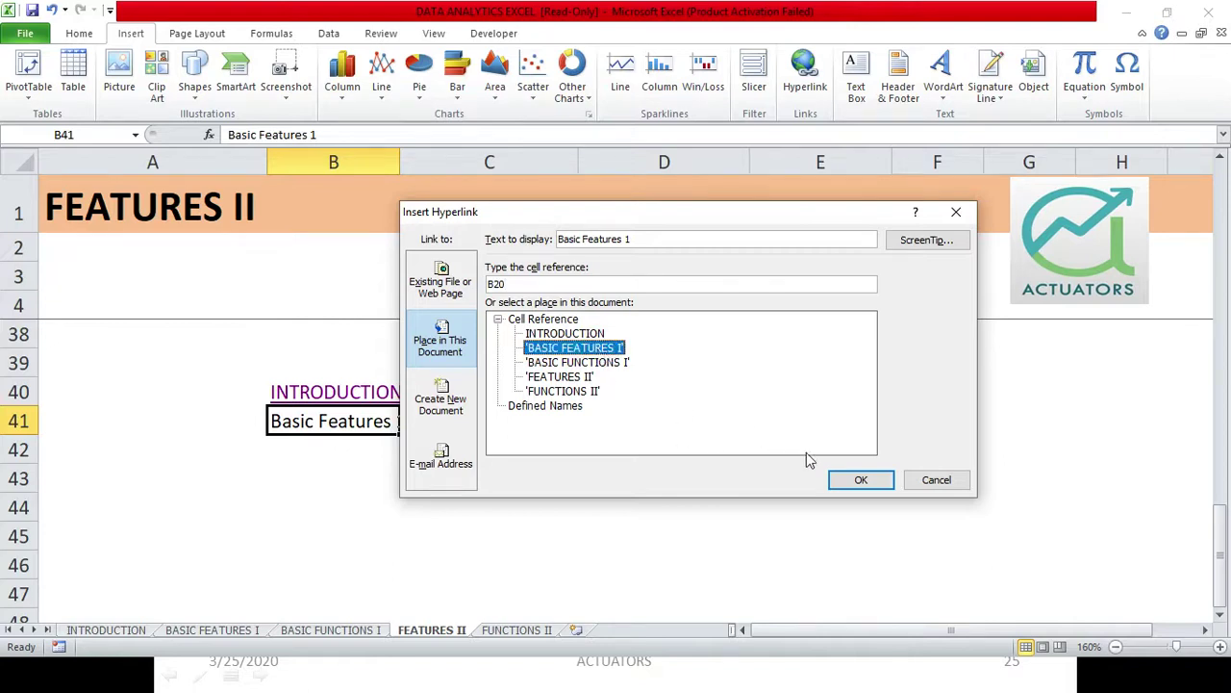
left_click(842, 471)
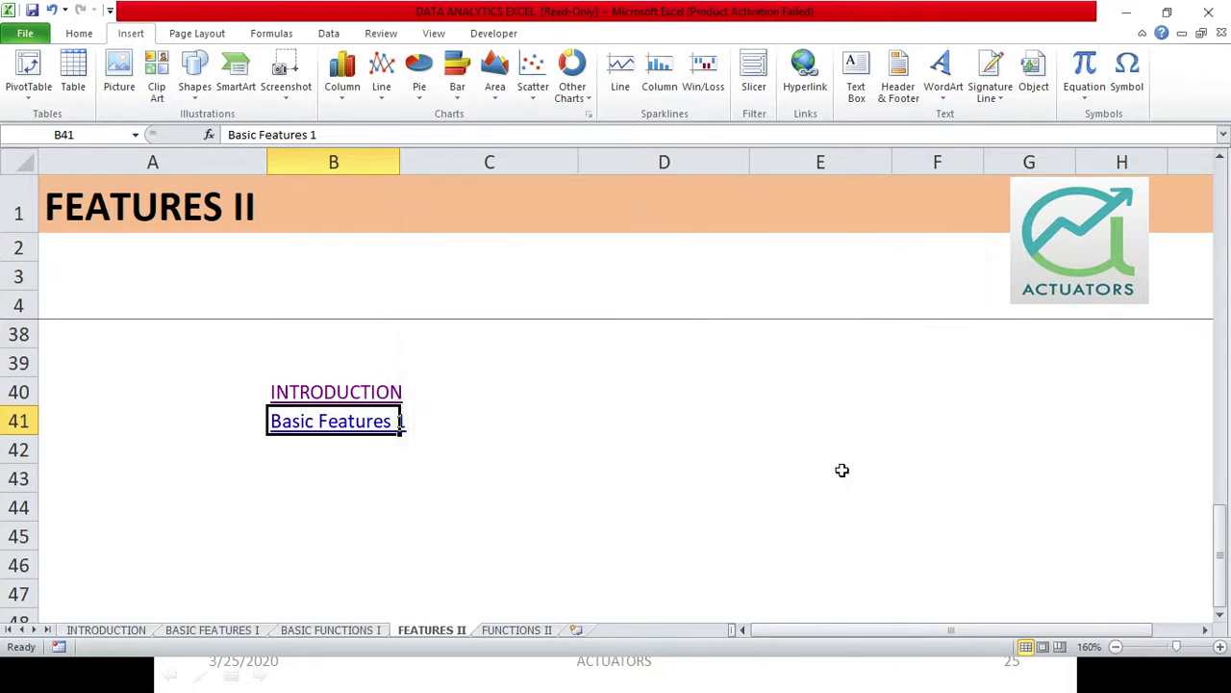
- Test the Basic Features 1 link reaches BASIC FEATURES I B20, then return to FEATURES II and the slide show
left_click(311, 461)
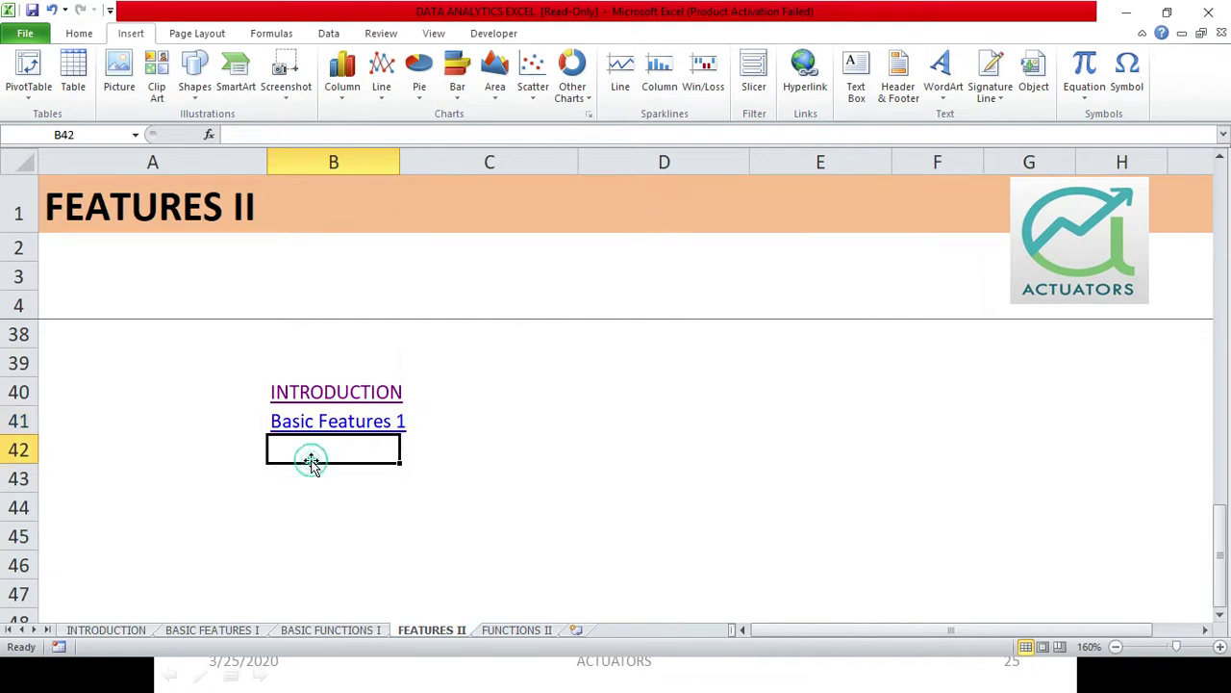
left_click(315, 426)
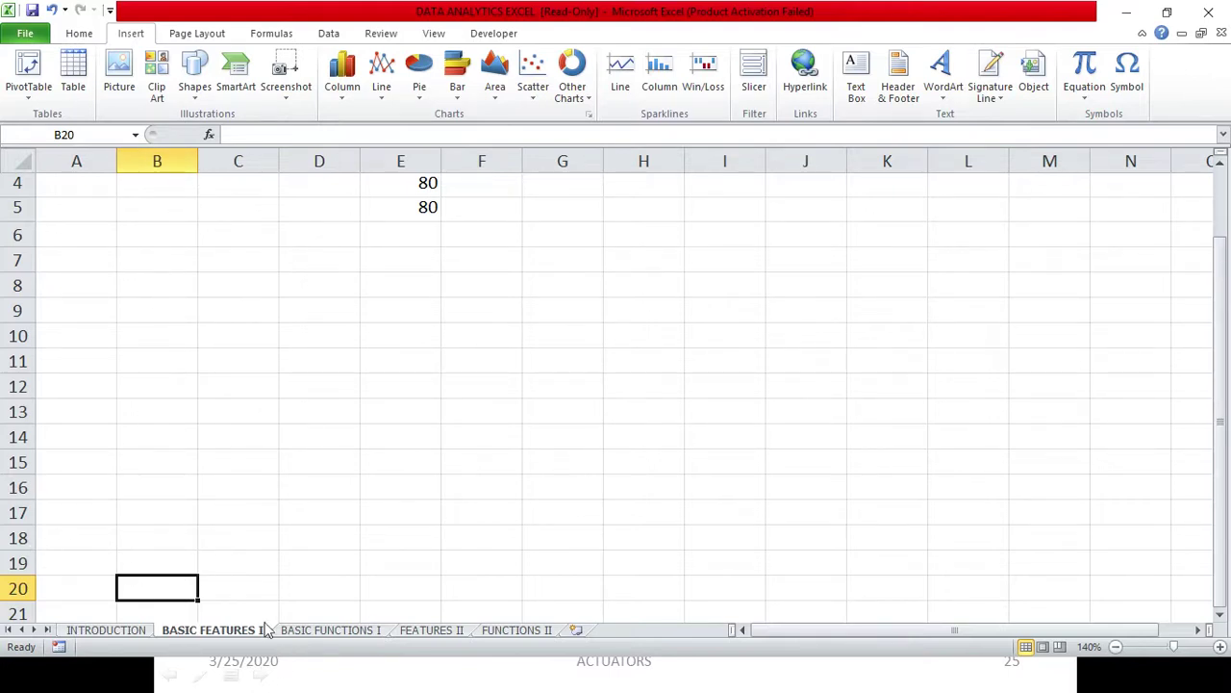
left_click(426, 630)
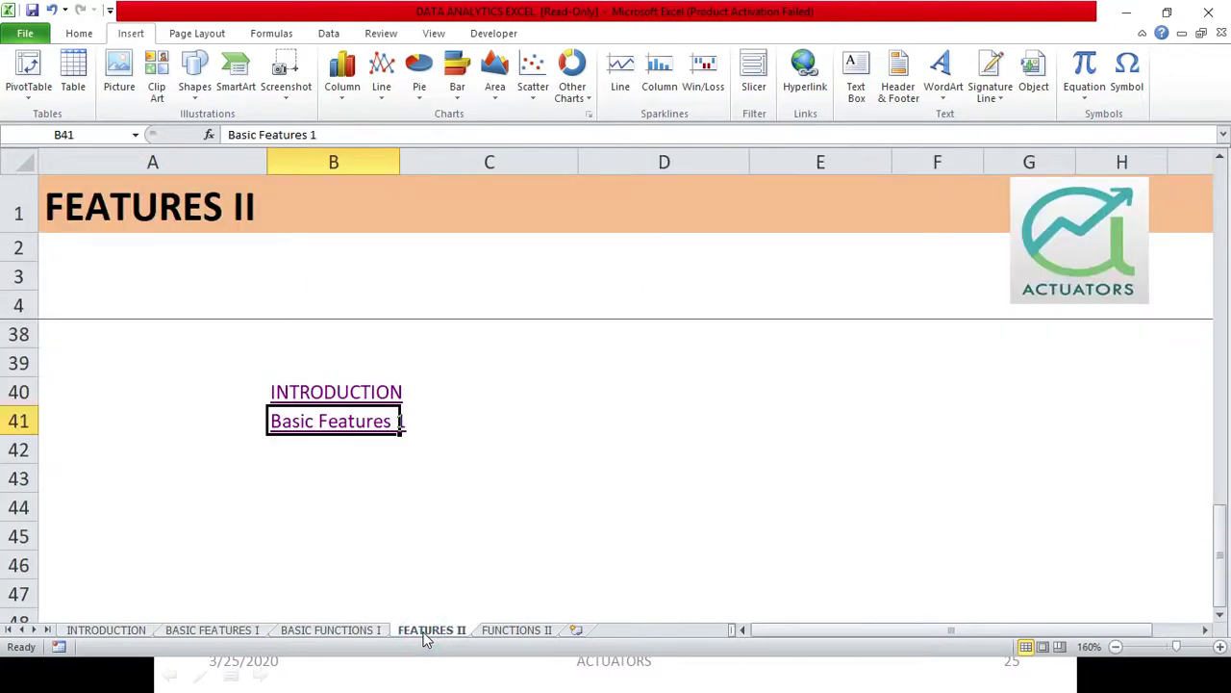
key("alt+Tab")
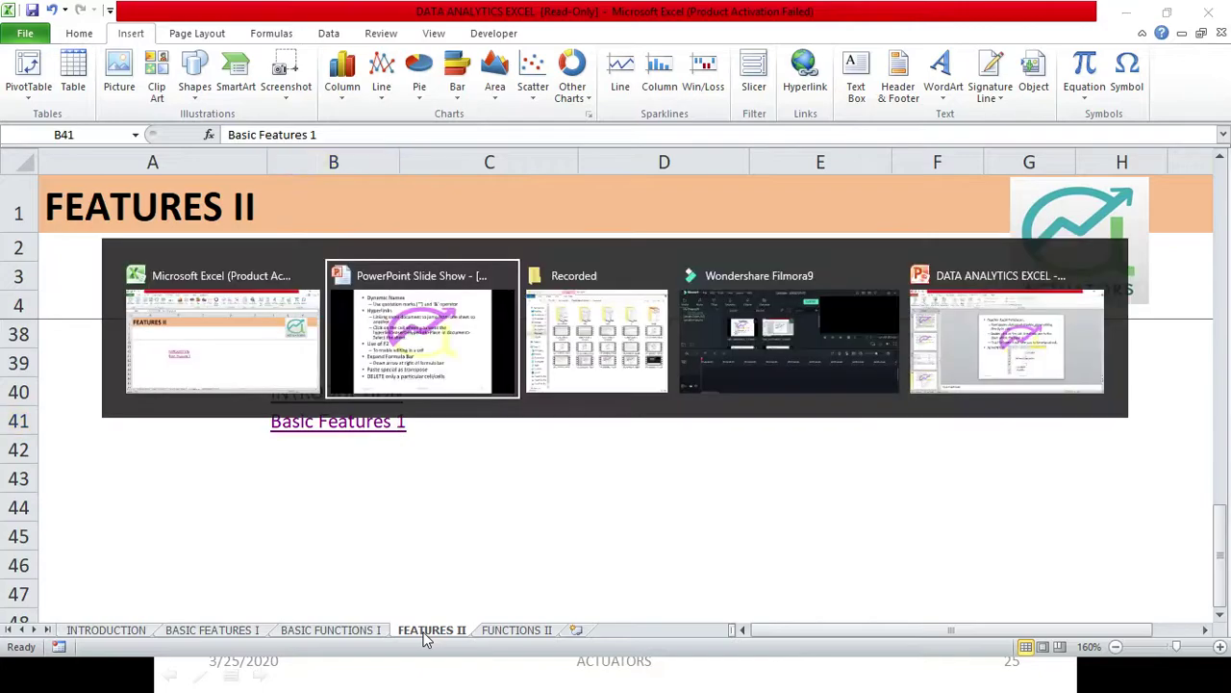